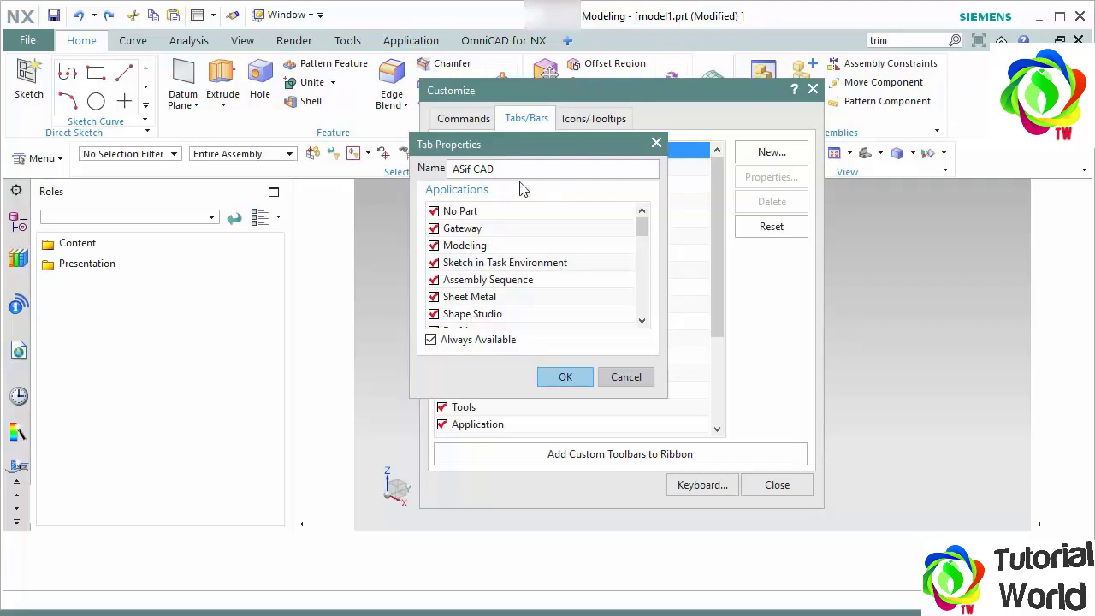
Create a custom ribbon tab named "Asif CAD", keeping its default application availability settings
click(615, 382)
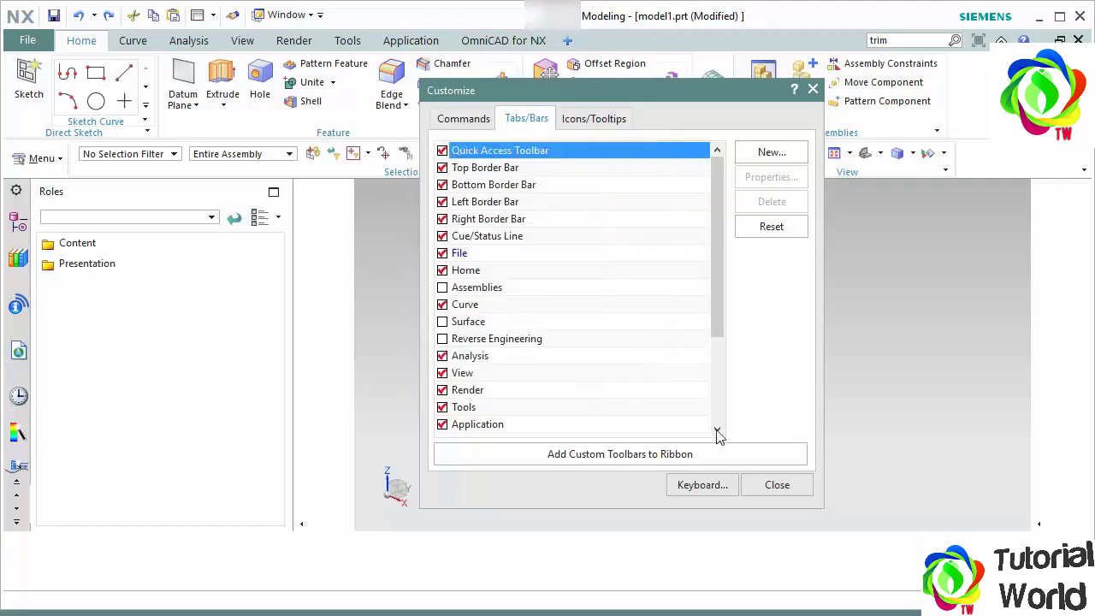
drag(653, 94, 621, 152)
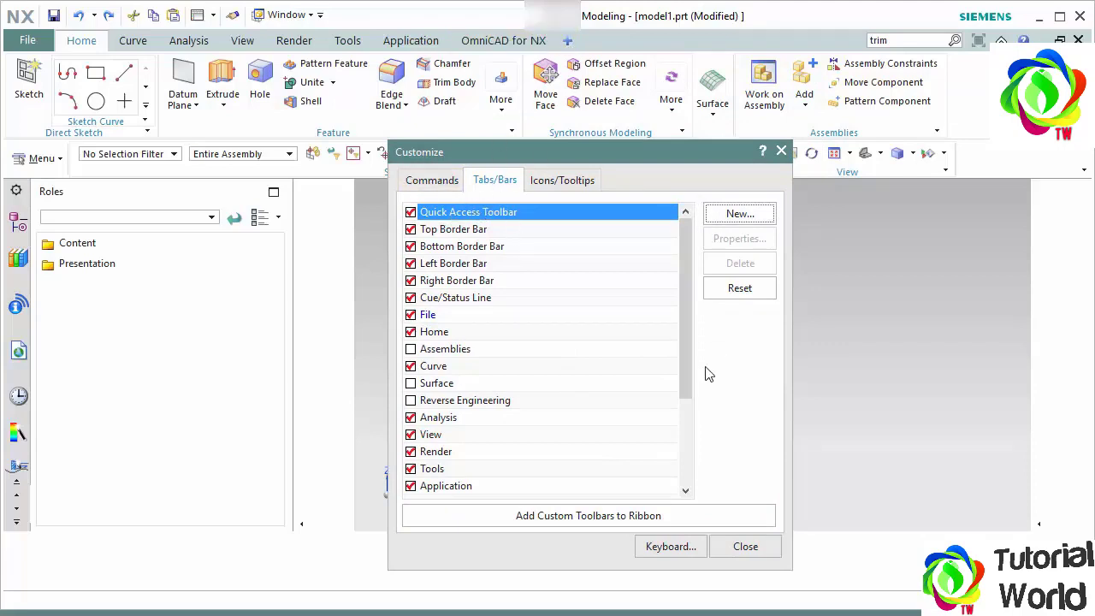
click(568, 43)
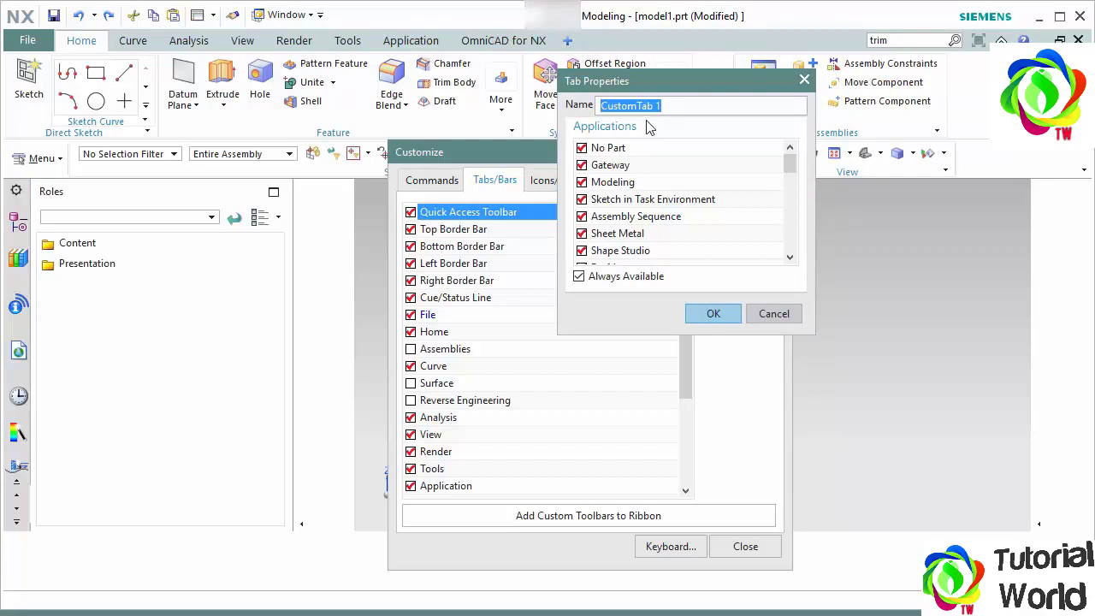
text(Asif CAD)
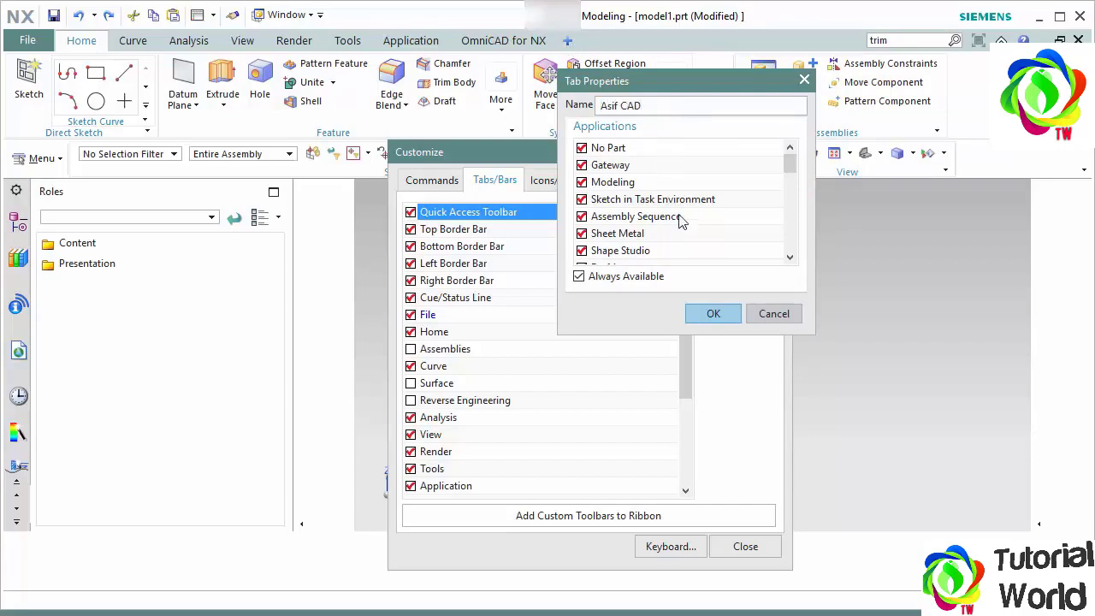
click(789, 164)
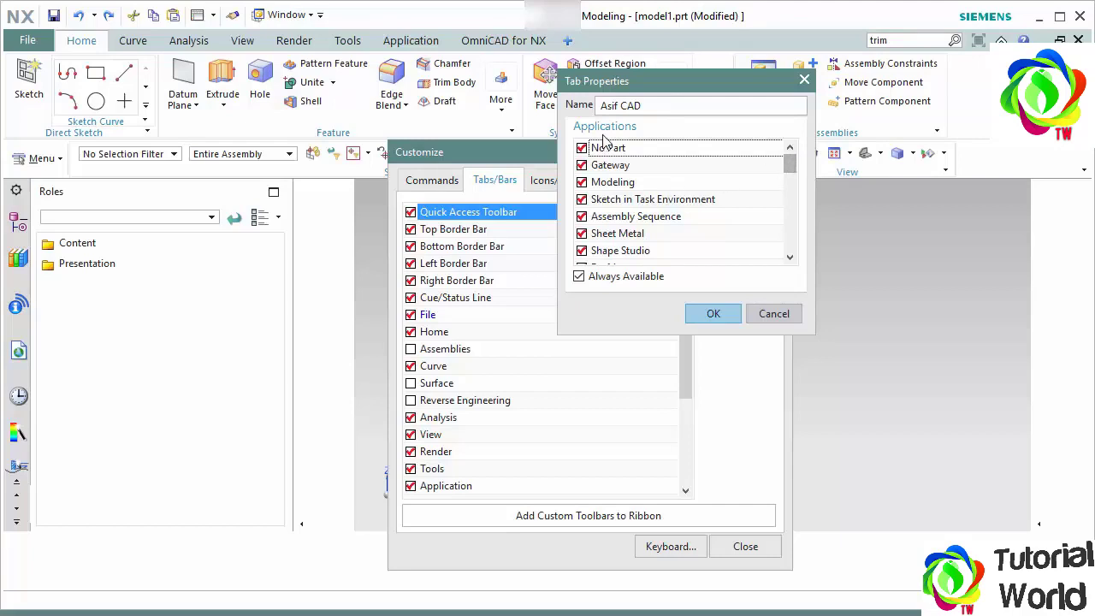
mouse_move(790, 164)
mouse_down()
mouse_move(787, 265)
mouse_move(789, 156)
mouse_up()
click(713, 314)
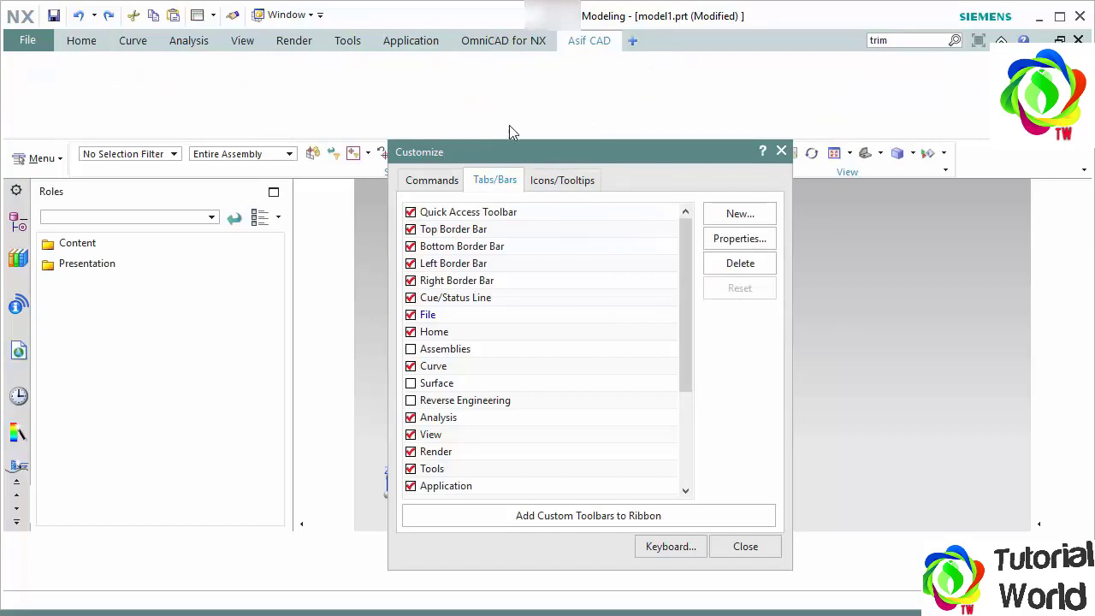
Add 2D Manikin, 3D Curve Blend, 3D Input Devices, A-pillar Obstruction, Activate Report, and Activate, Show Only, and Expand to the Asif CAD tab
drag(571, 154, 606, 146)
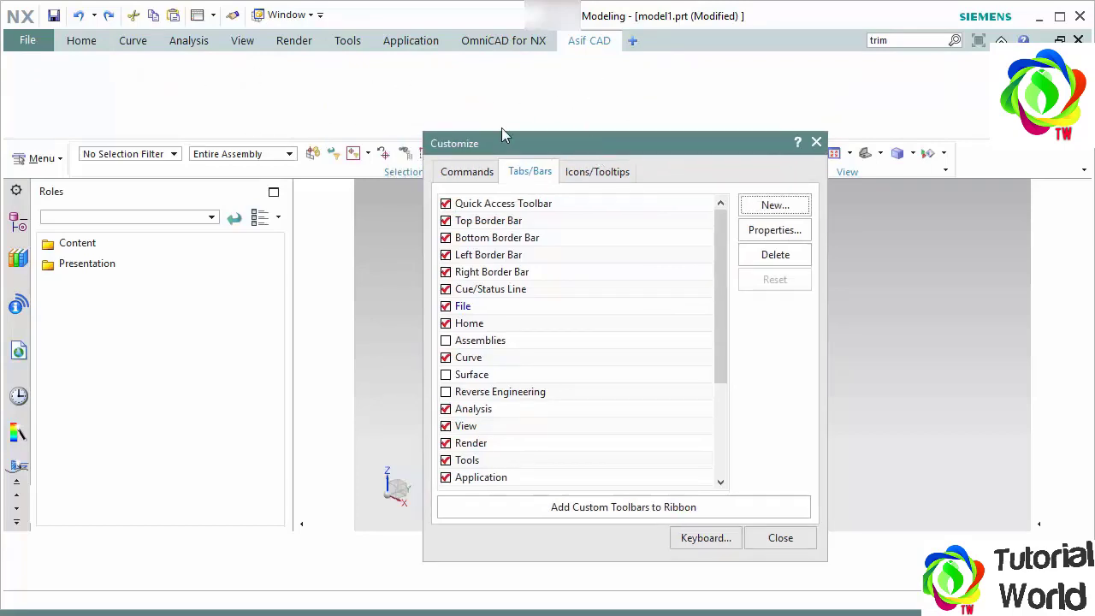
click(489, 174)
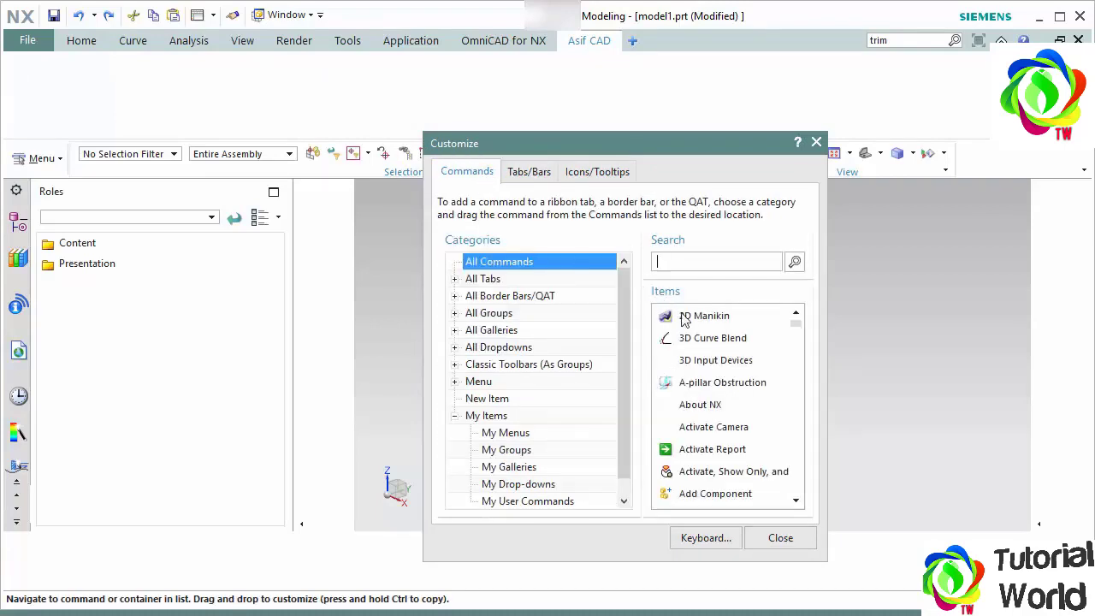
drag(685, 319, 77, 113)
drag(710, 339, 72, 107)
drag(710, 363, 119, 94)
drag(723, 382, 175, 96)
drag(676, 443, 248, 106)
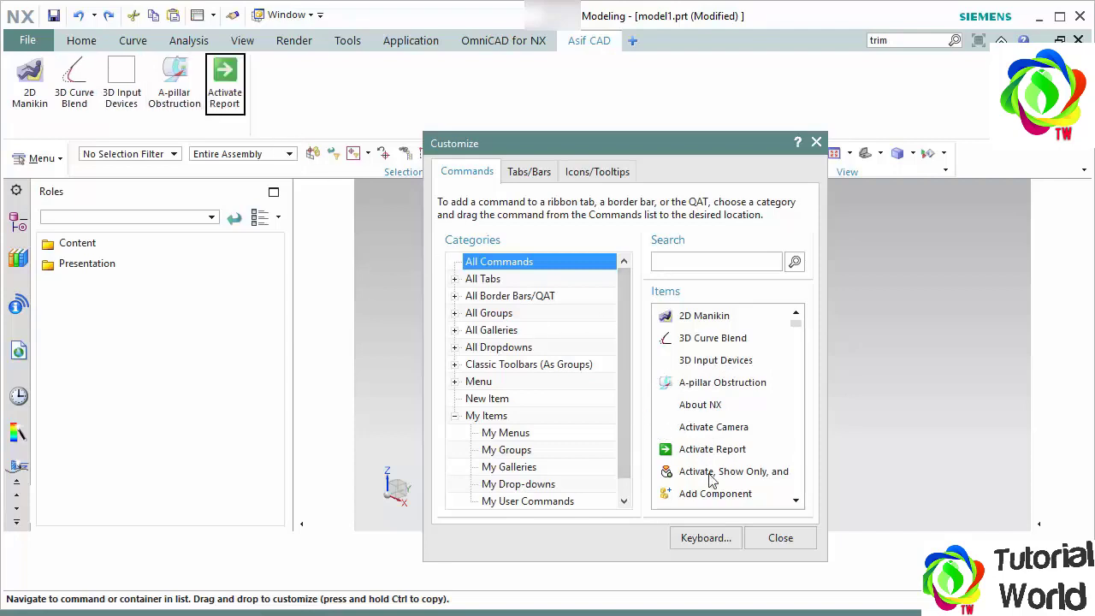
drag(712, 474, 305, 120)
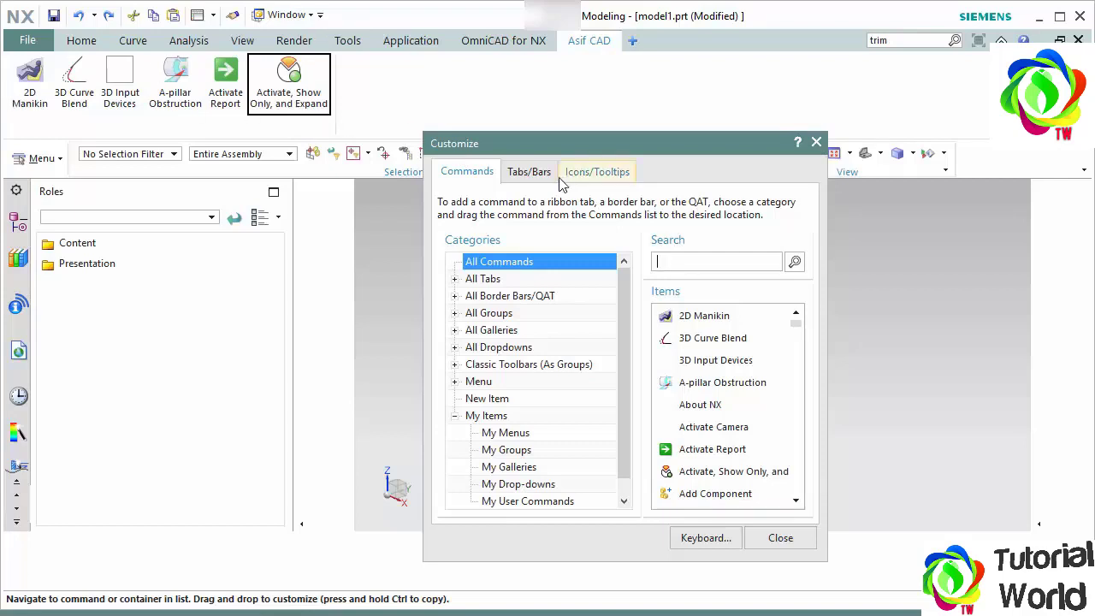
Add a new group to the Asif CAD tab containing A-pillar Obstruction, Activate Report, and Activate, Show Only, and Expand
click(456, 416)
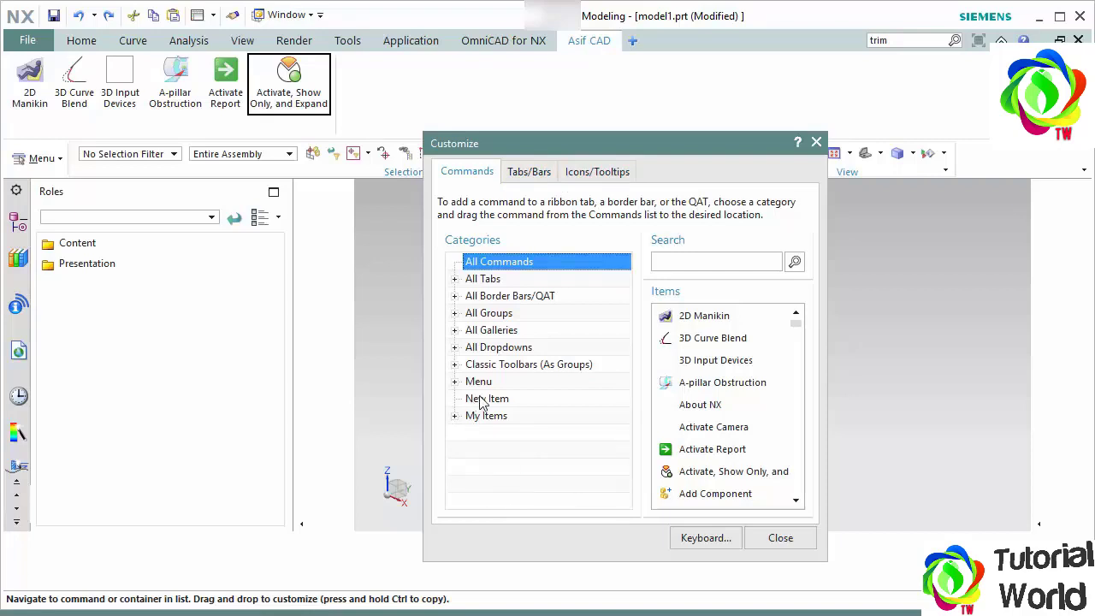
click(484, 400)
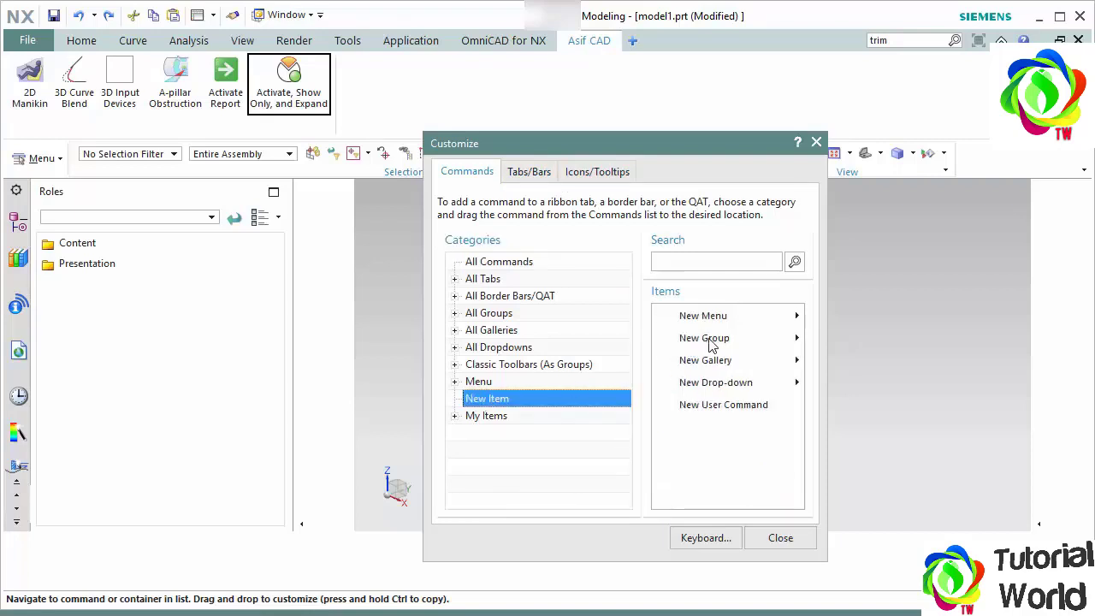
drag(709, 342, 357, 114)
drag(598, 151, 810, 158)
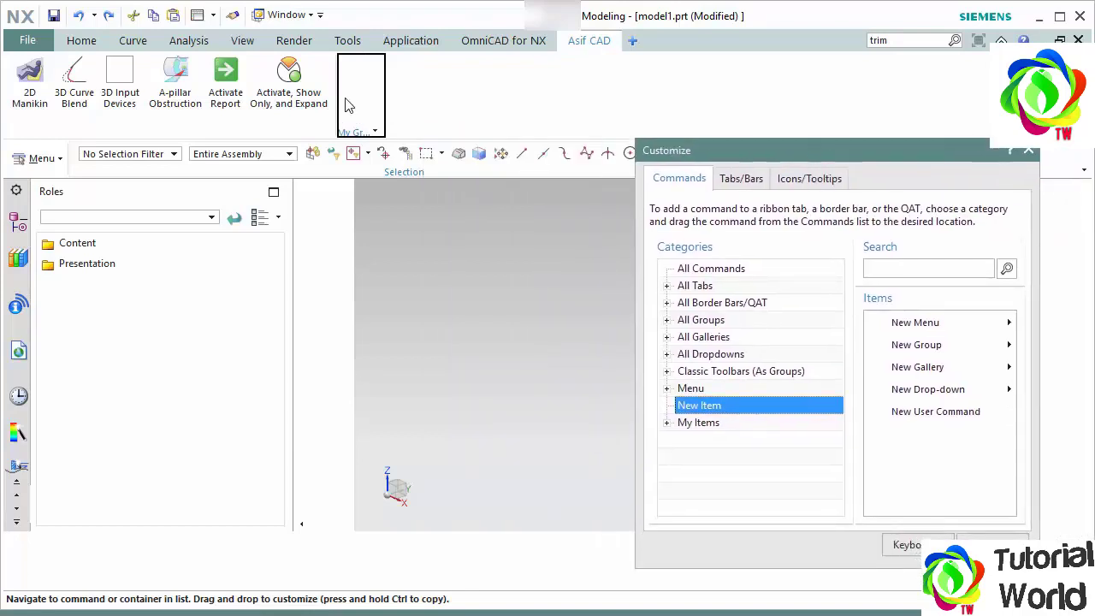
drag(289, 85, 350, 105)
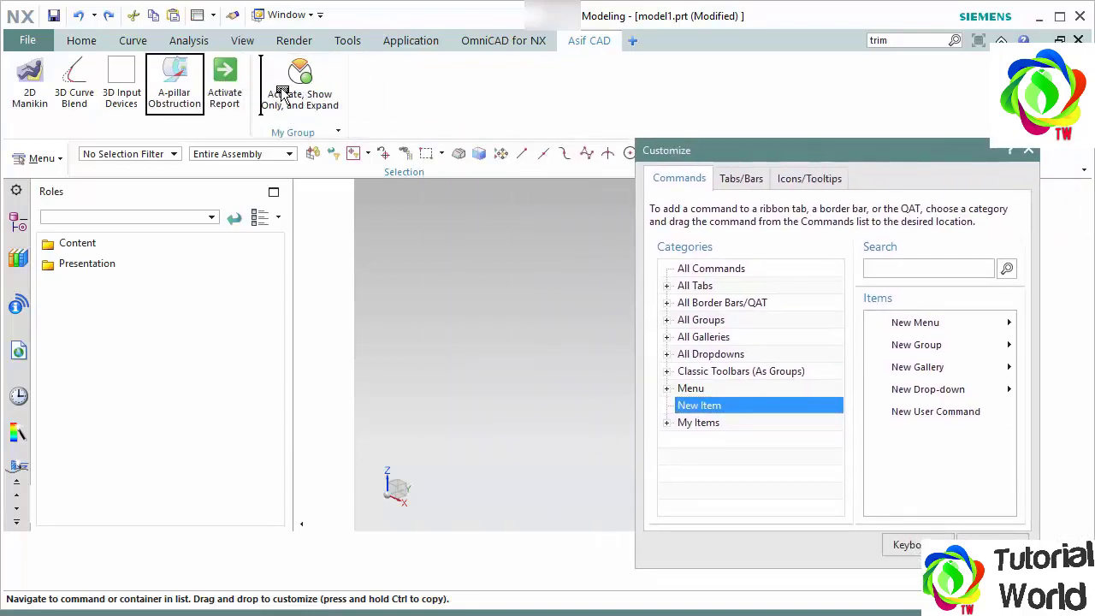
drag(282, 94, 282, 95)
drag(164, 82, 263, 79)
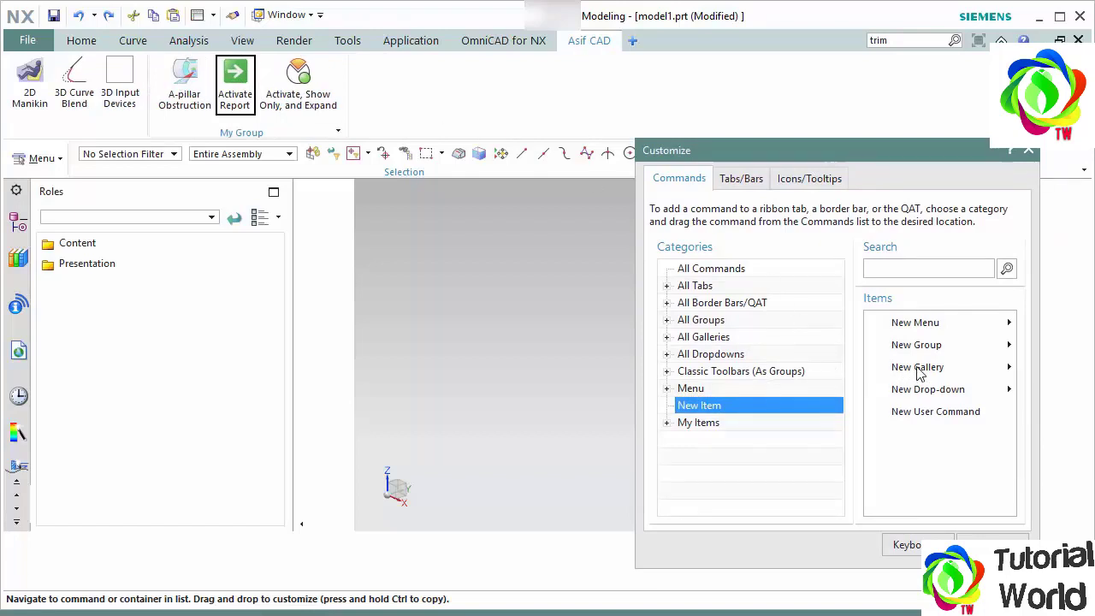
Add a second new group containing 2D Manikin, 3D Curve Blend and 3D Input Devices, and finish customizing
drag(928, 353, 355, 96)
drag(74, 85, 312, 89)
drag(29, 86, 274, 97)
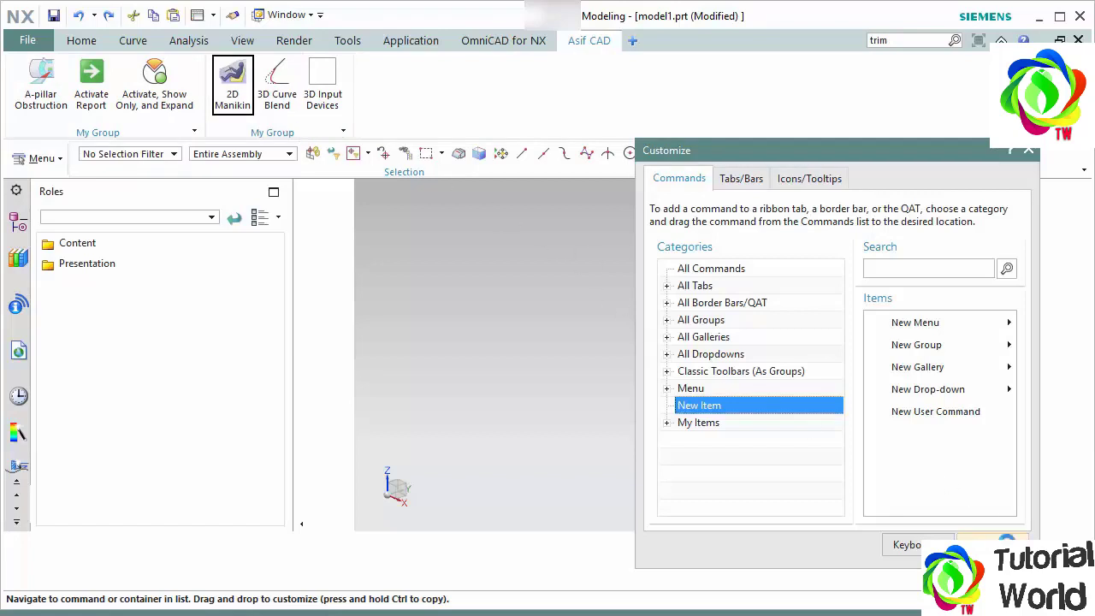
click(997, 539)
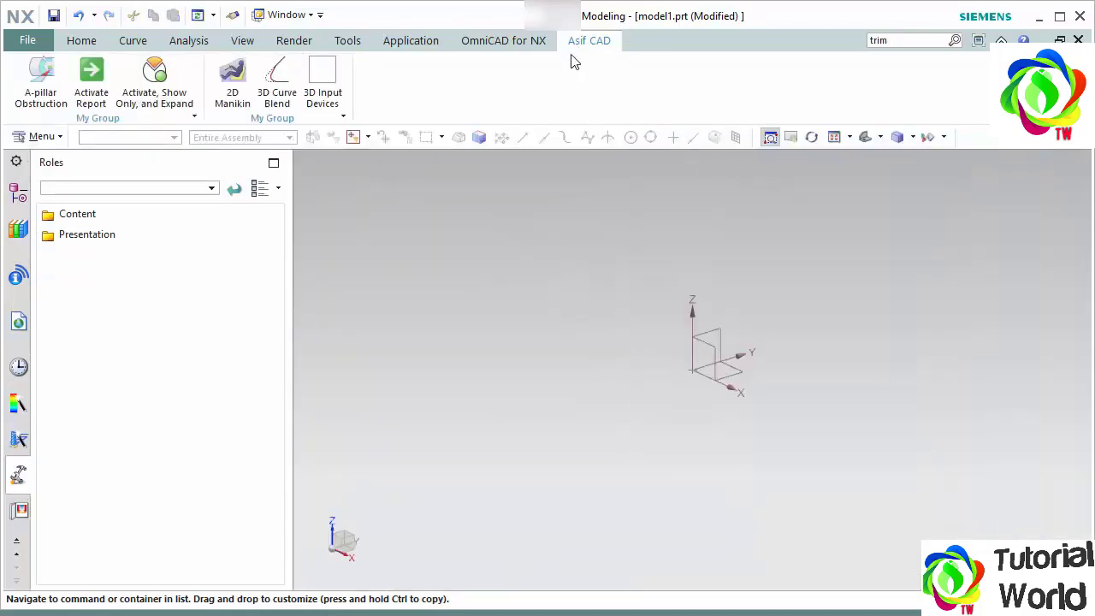
click(81, 43)
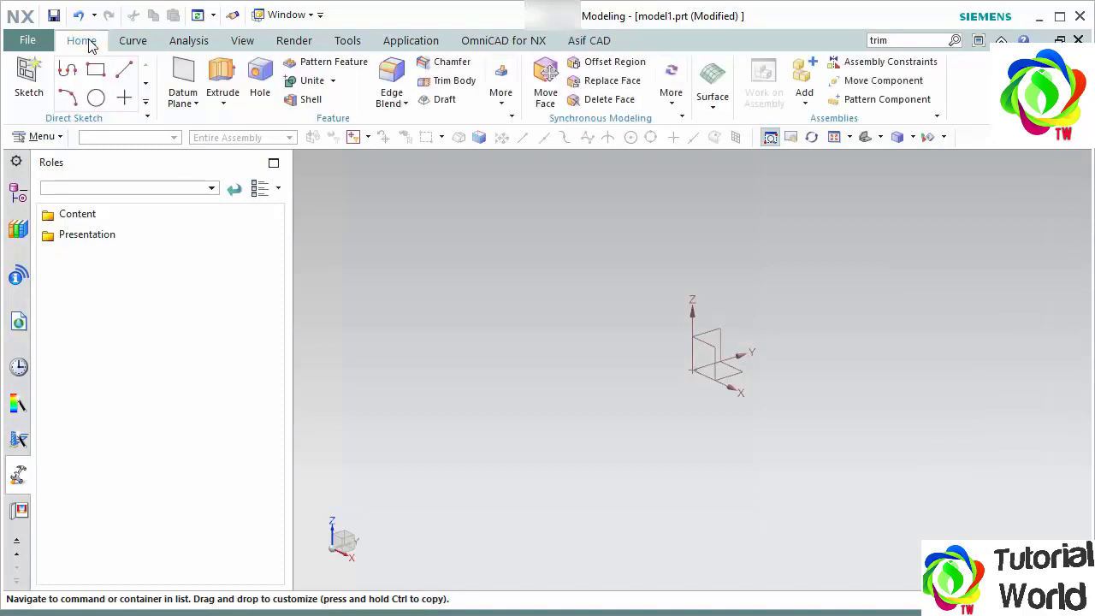
click(135, 43)
click(584, 42)
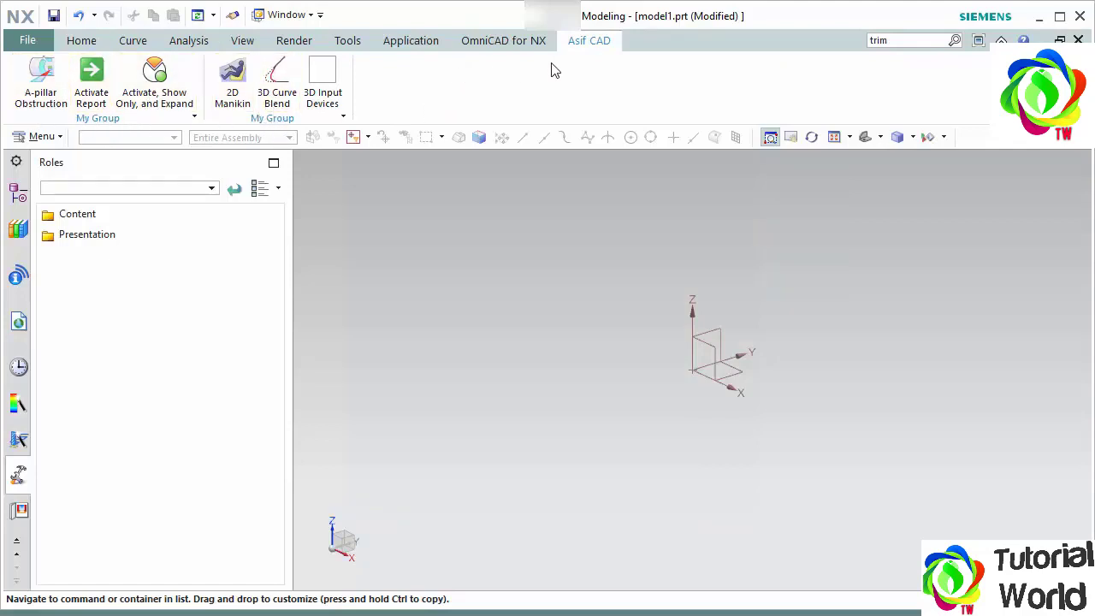
Reopen ribbon customization and rename the group containing 2D Manikin to G1
right_click(298, 79)
click(334, 230)
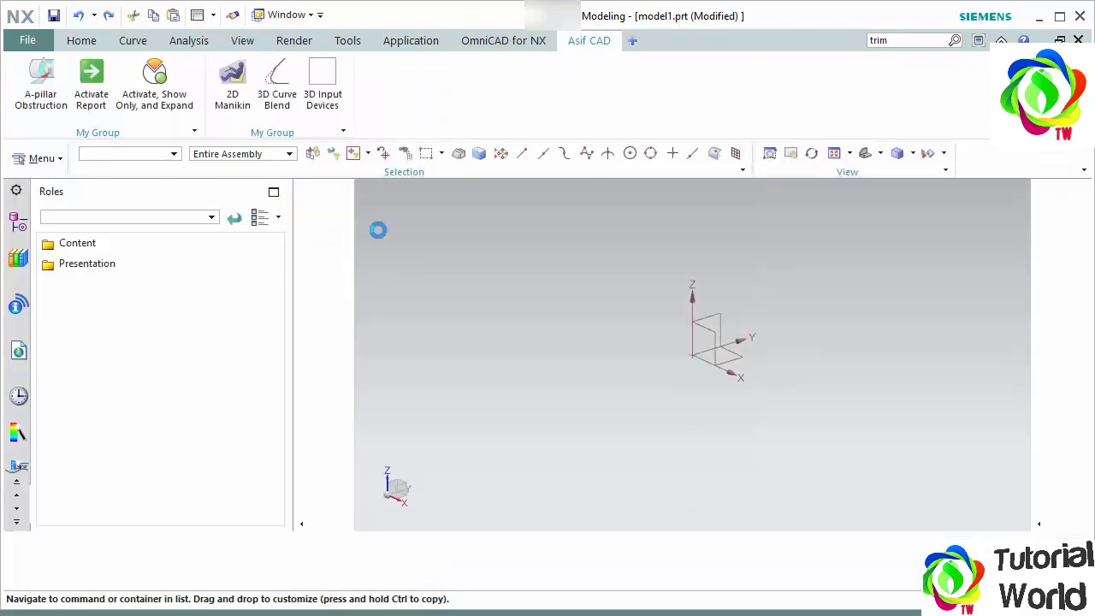
drag(719, 116, 687, 108)
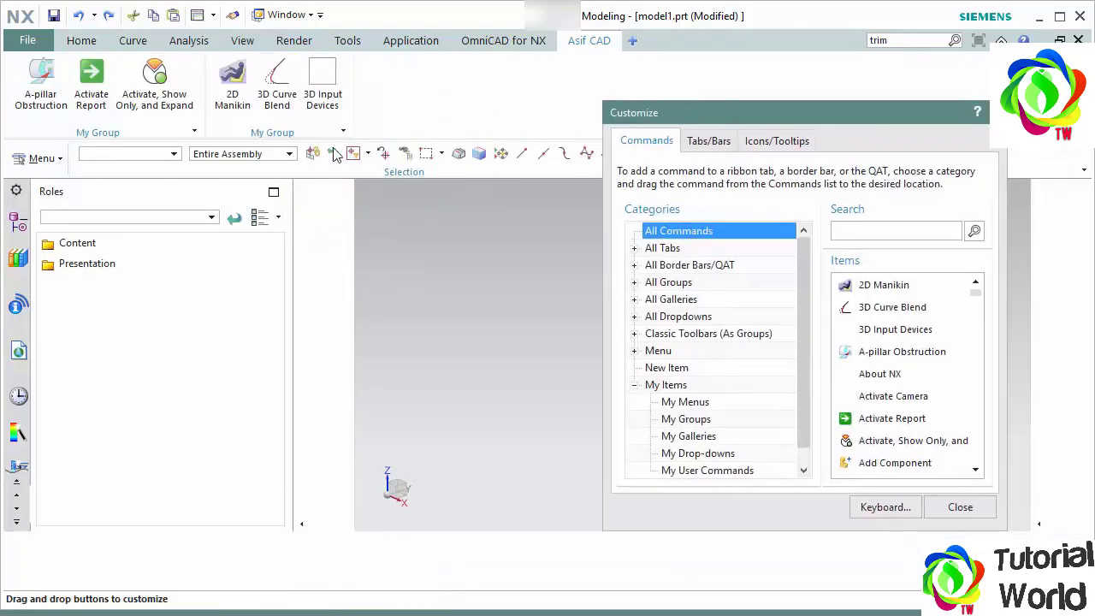
right_click(274, 141)
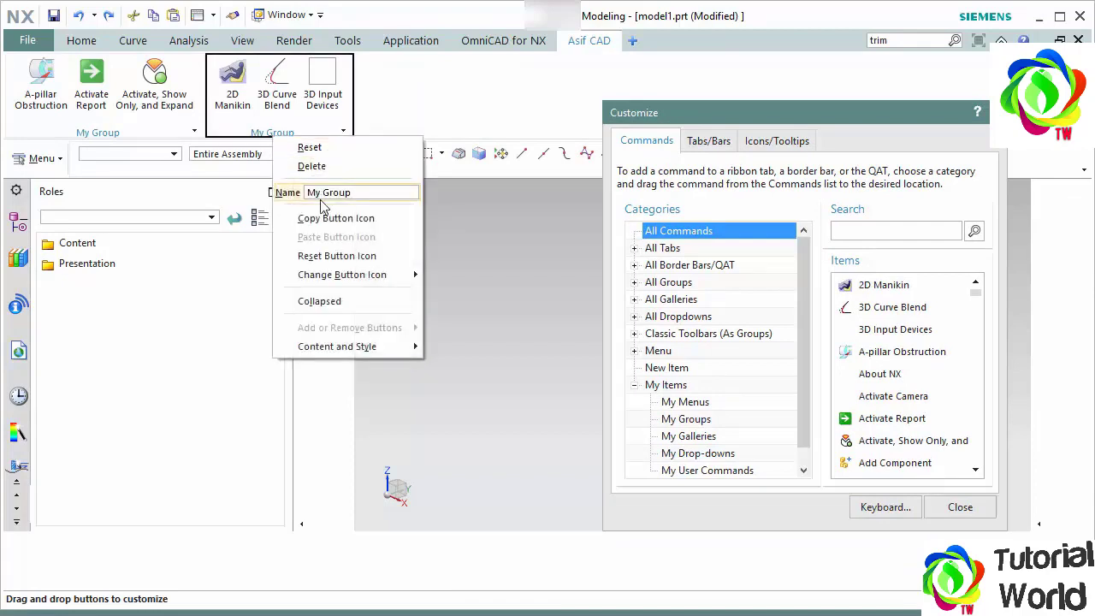
click(364, 194)
drag(390, 194, 198, 157)
text(G1)
key(Return)
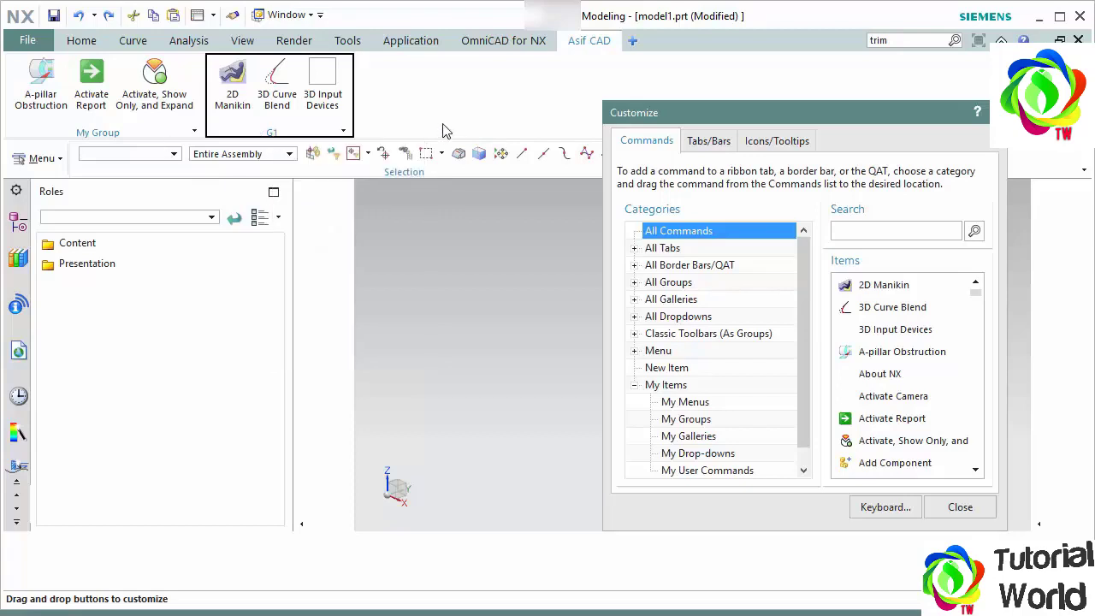
Rename the group containing A-pillar Obstruction and Activate Report to G2
right_click(111, 137)
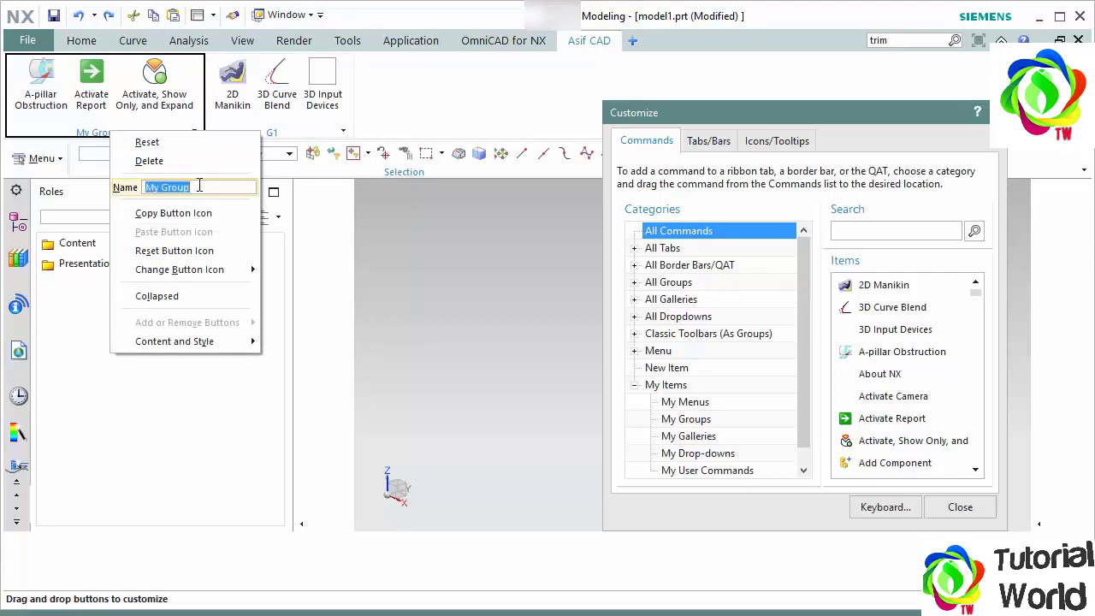
text(G2)
key(Return)
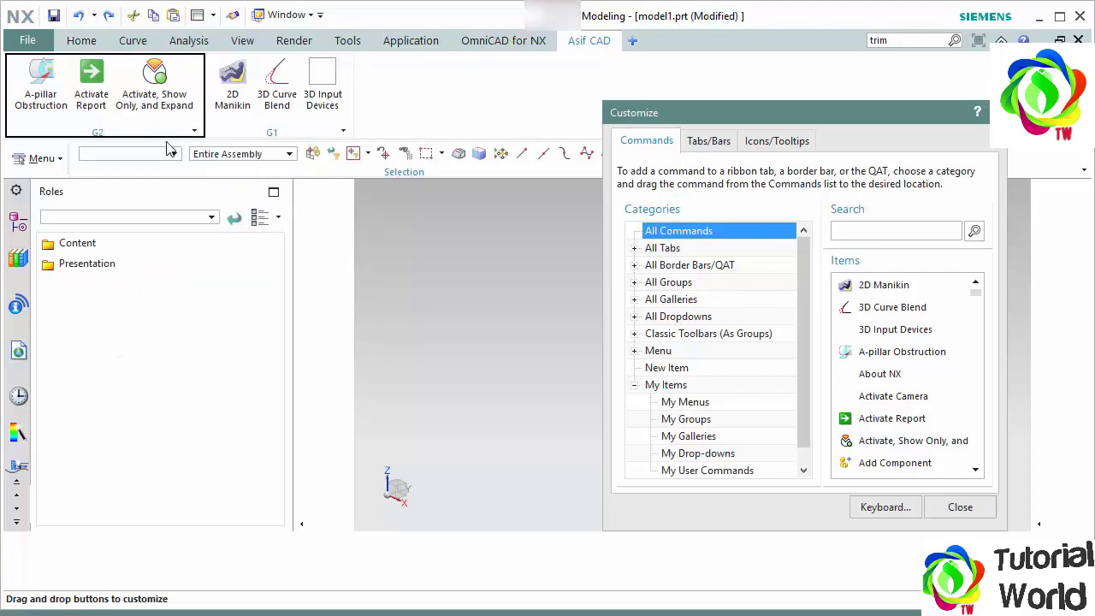
Try the Flow Layout style on the G1 group and turn it back off
right_click(279, 136)
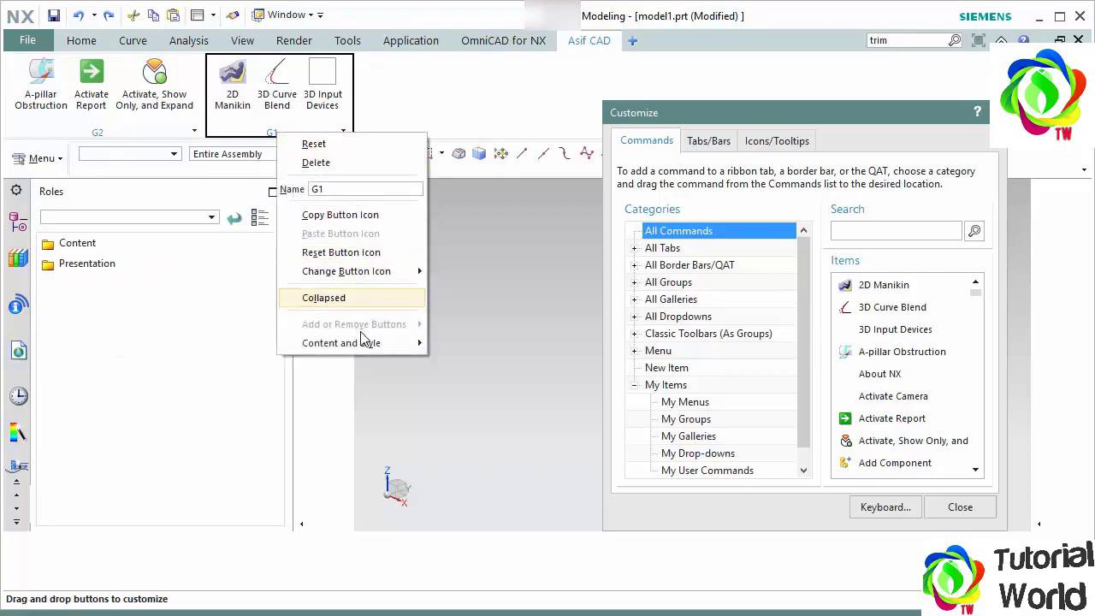
mouse_move(342, 342)
click(473, 344)
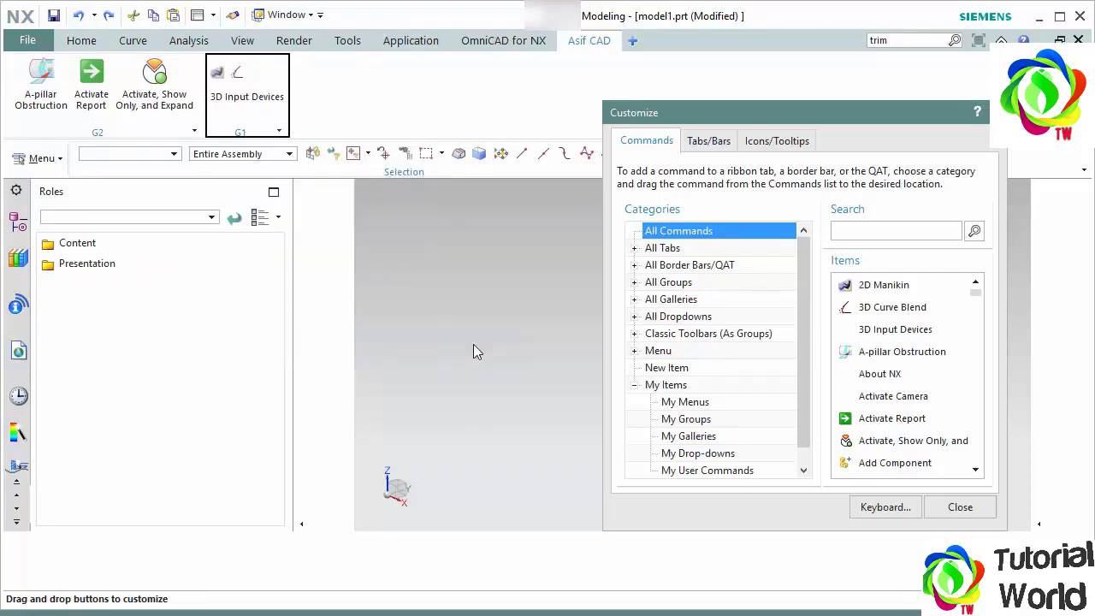
right_click(246, 135)
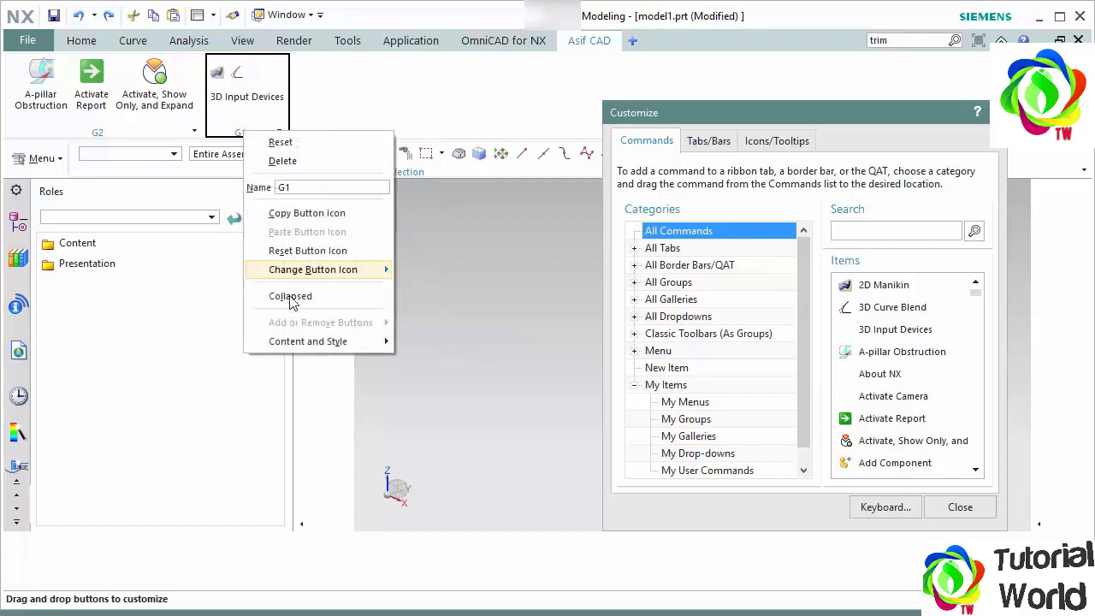
mouse_move(302, 342)
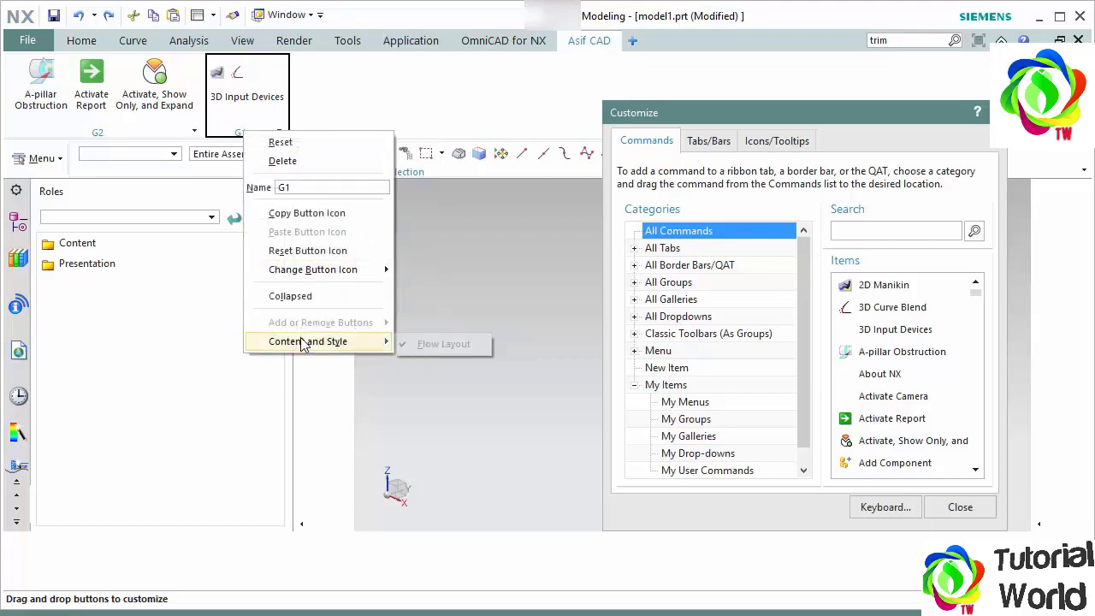
click(433, 343)
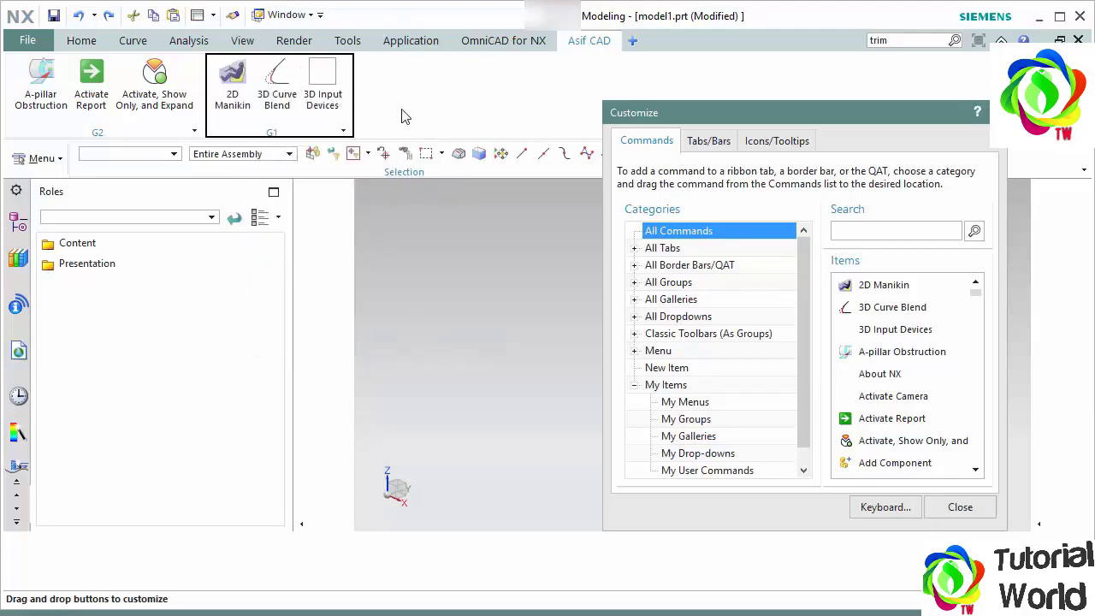
Collapse the G1 group, give it the red ball icon and expand its list of commands
right_click(282, 132)
click(322, 299)
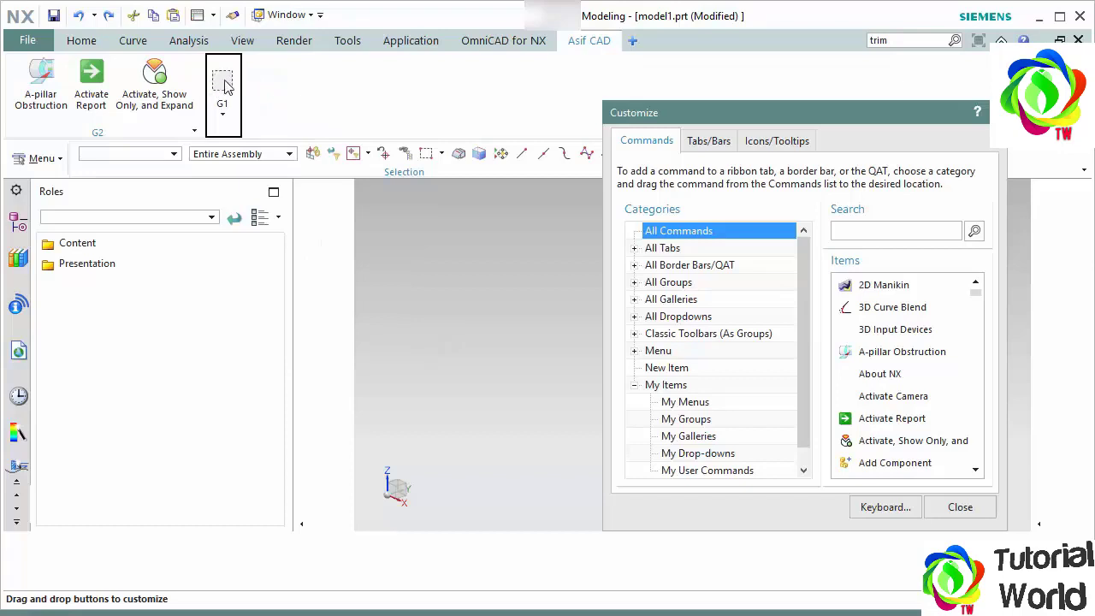
right_click(223, 124)
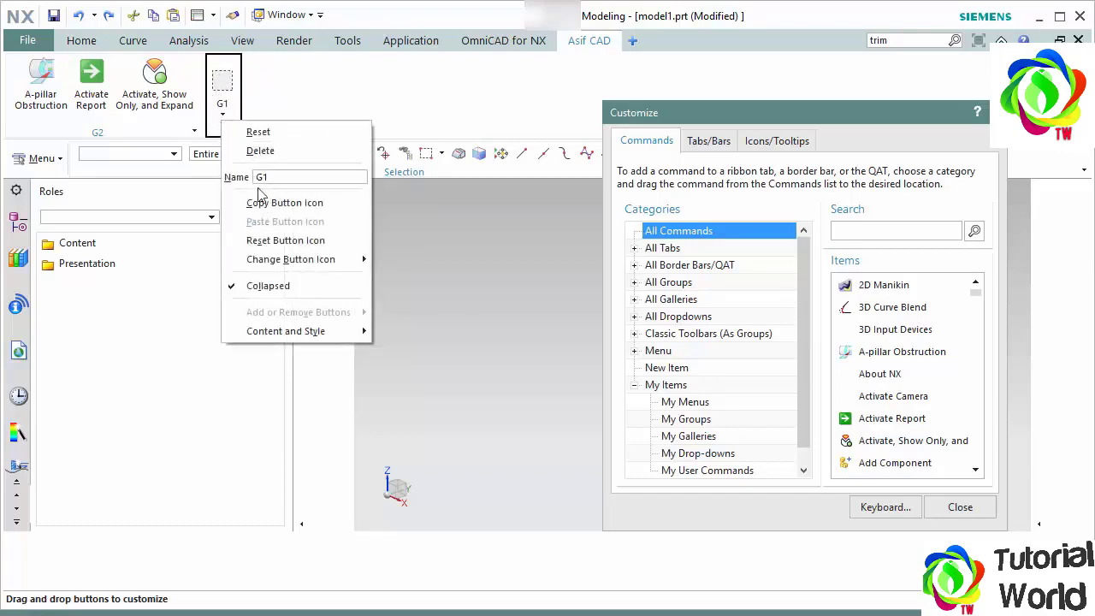
mouse_move(289, 259)
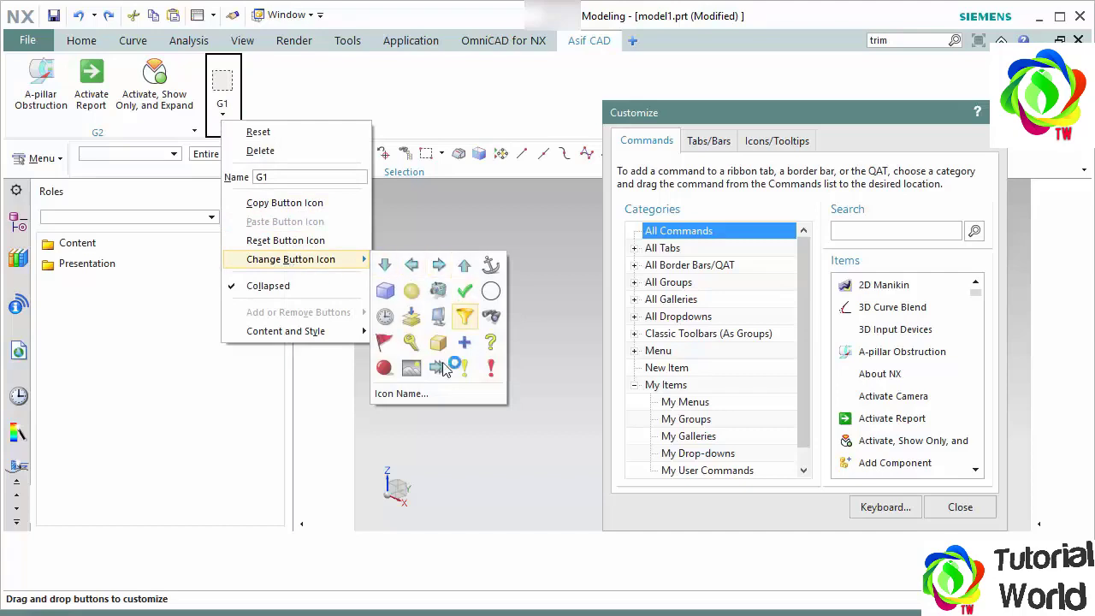
click(385, 368)
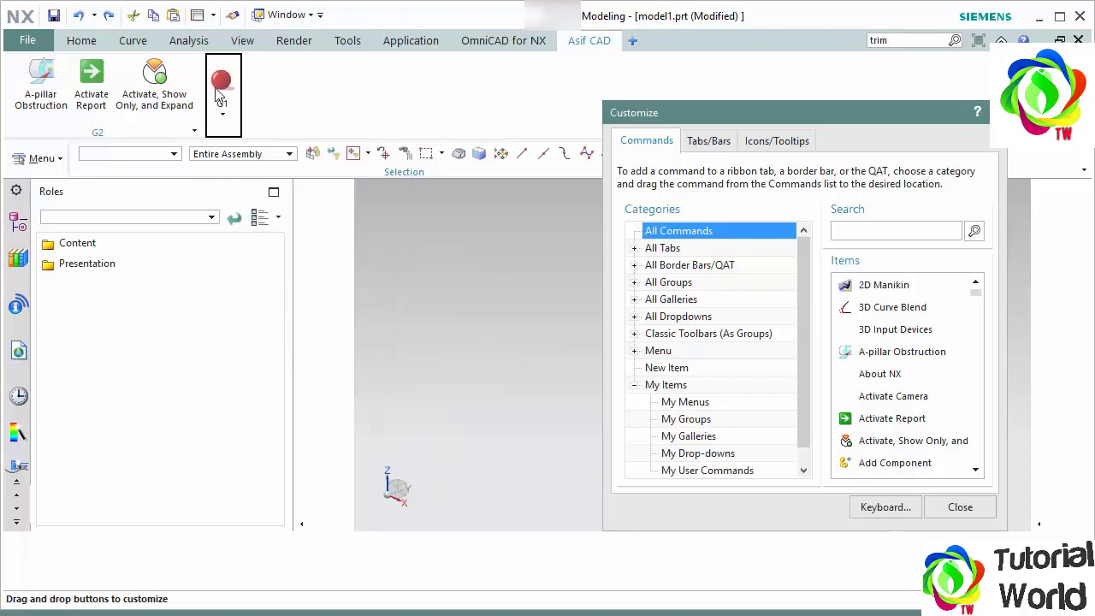
click(223, 118)
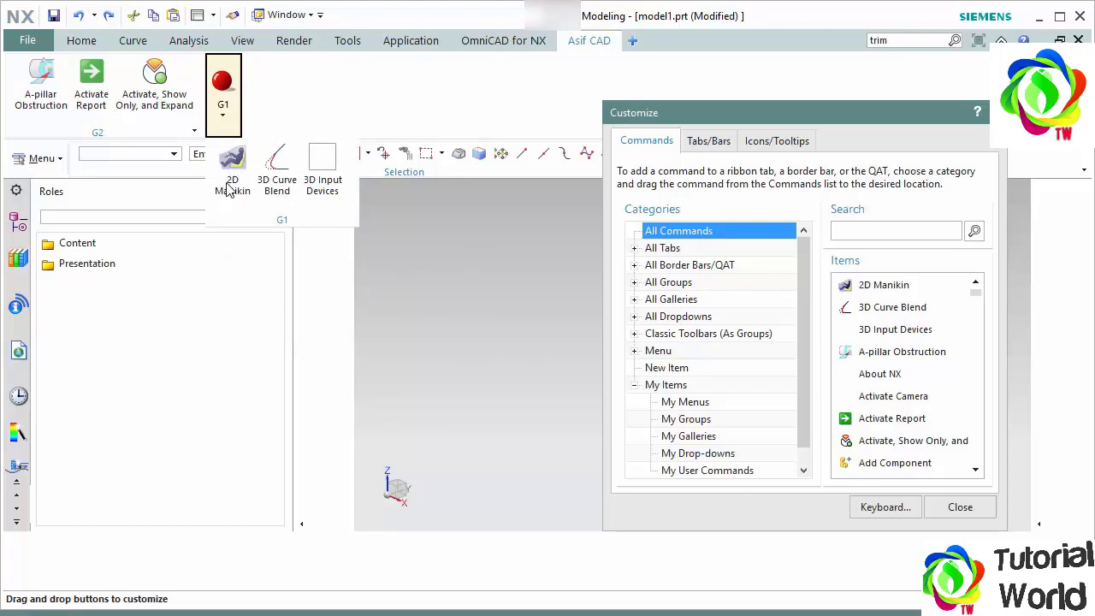
Collapse the G1 command list and set Activate, Show Only, and Expand to the large Icon Only style
click(292, 121)
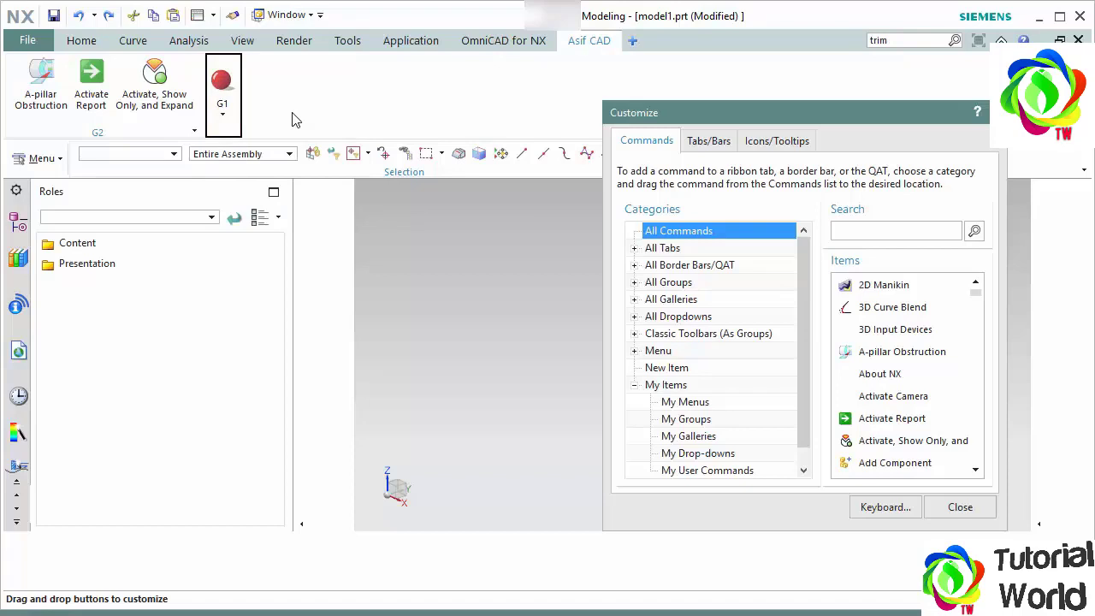
right_click(147, 76)
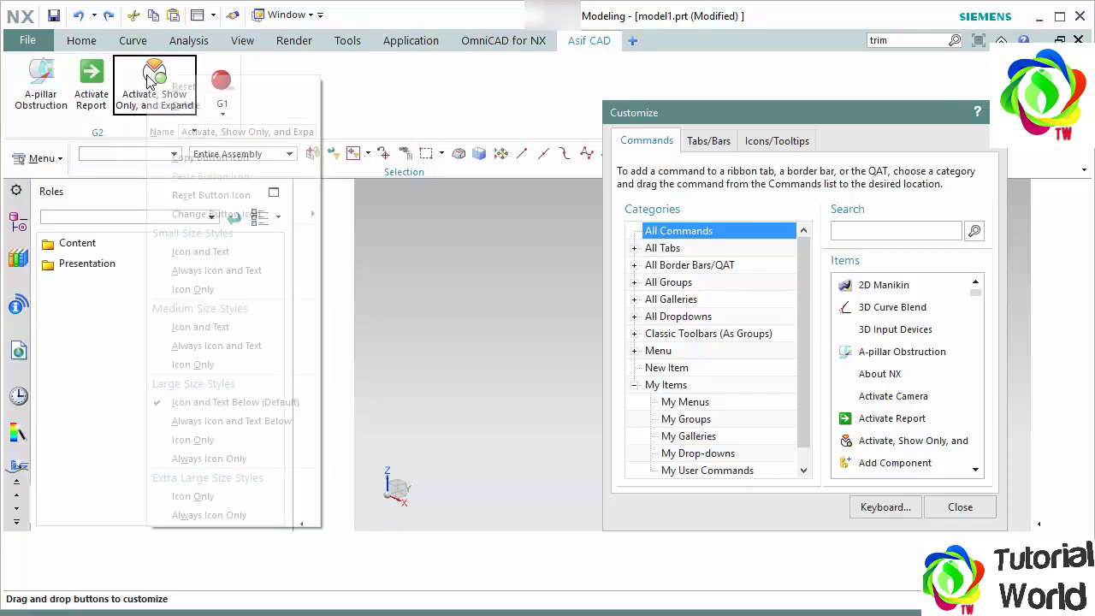
click(193, 441)
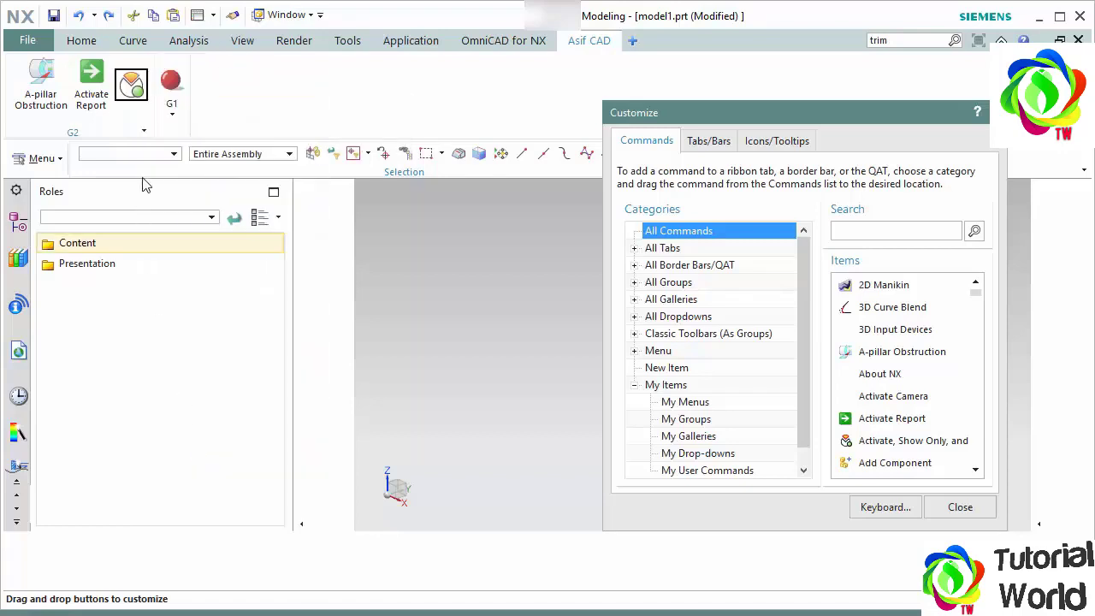
Set Activate Report to the large Always Icon Only style and A-pillar Obstruction to the large Always Icon and Text Below style
right_click(85, 101)
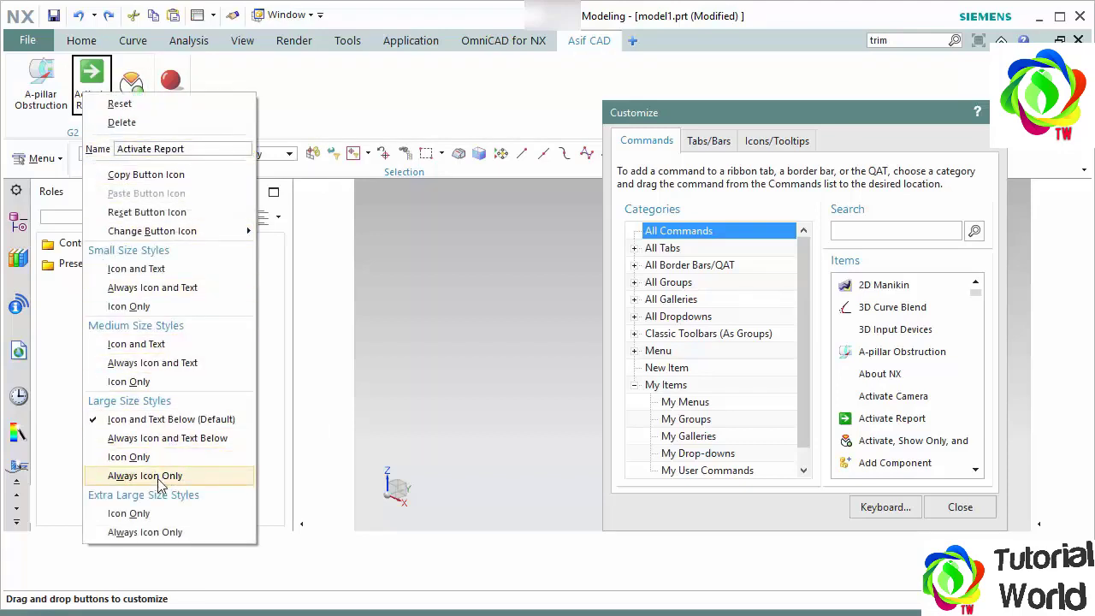
click(151, 484)
right_click(48, 96)
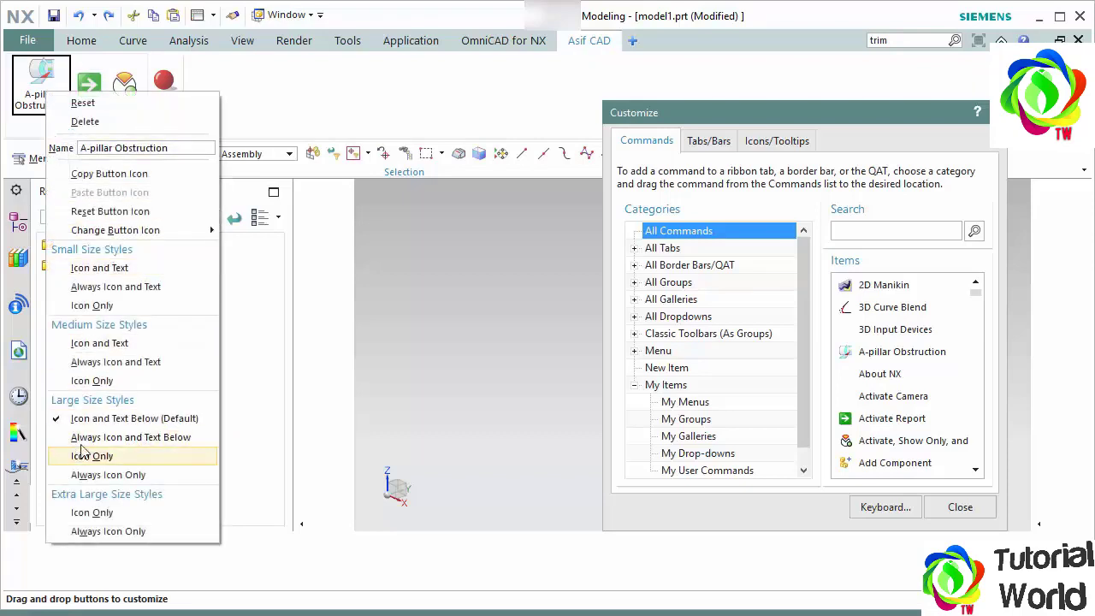
click(107, 438)
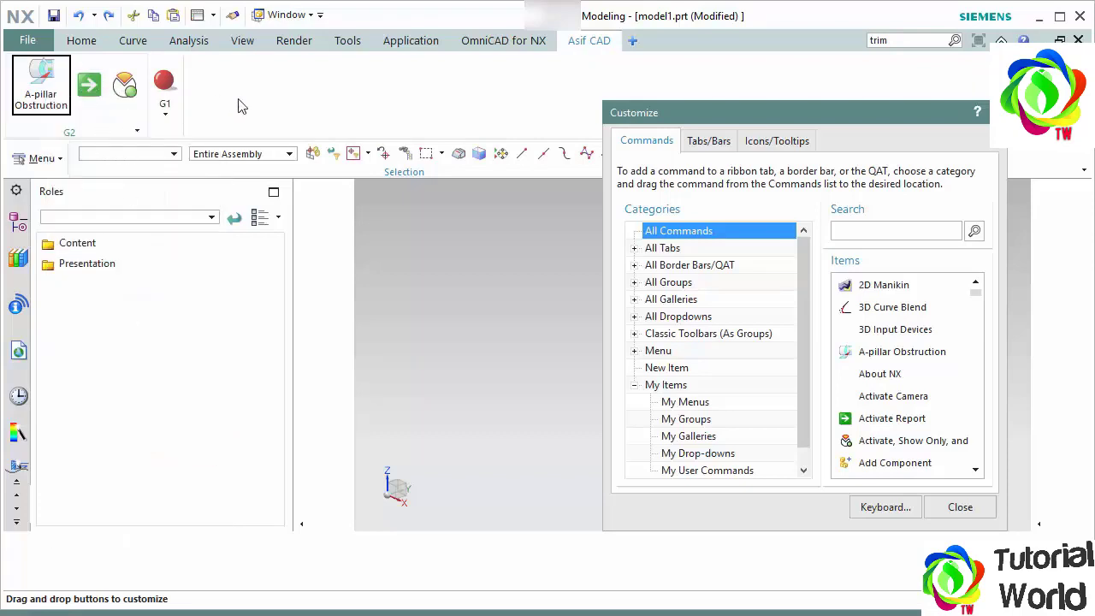
Hide the Asif CAD custom tab from the ribbon and show it again
drag(695, 109, 513, 46)
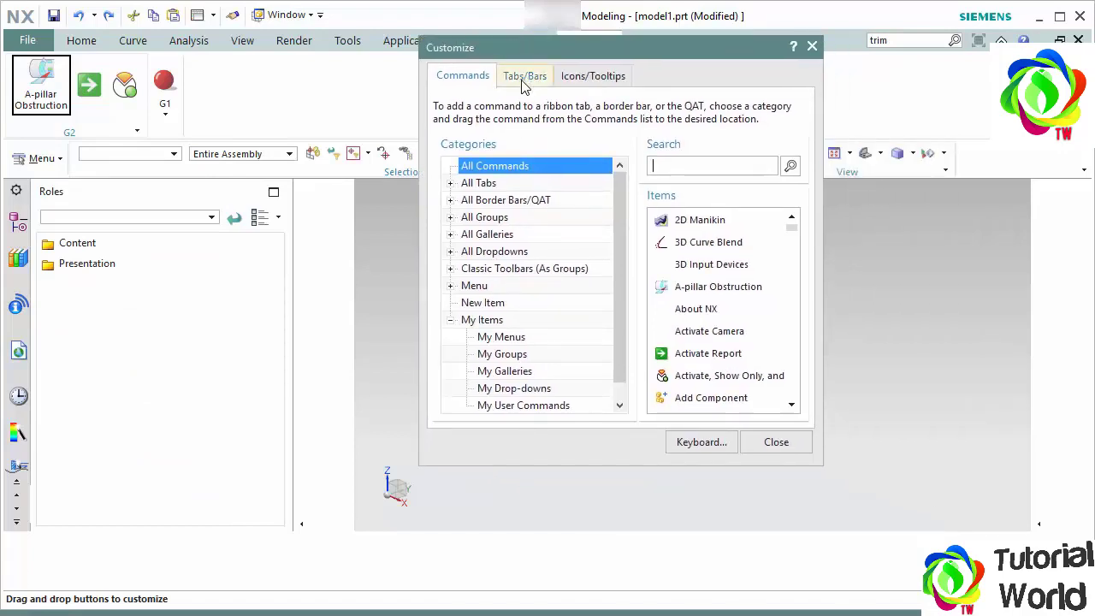
click(525, 78)
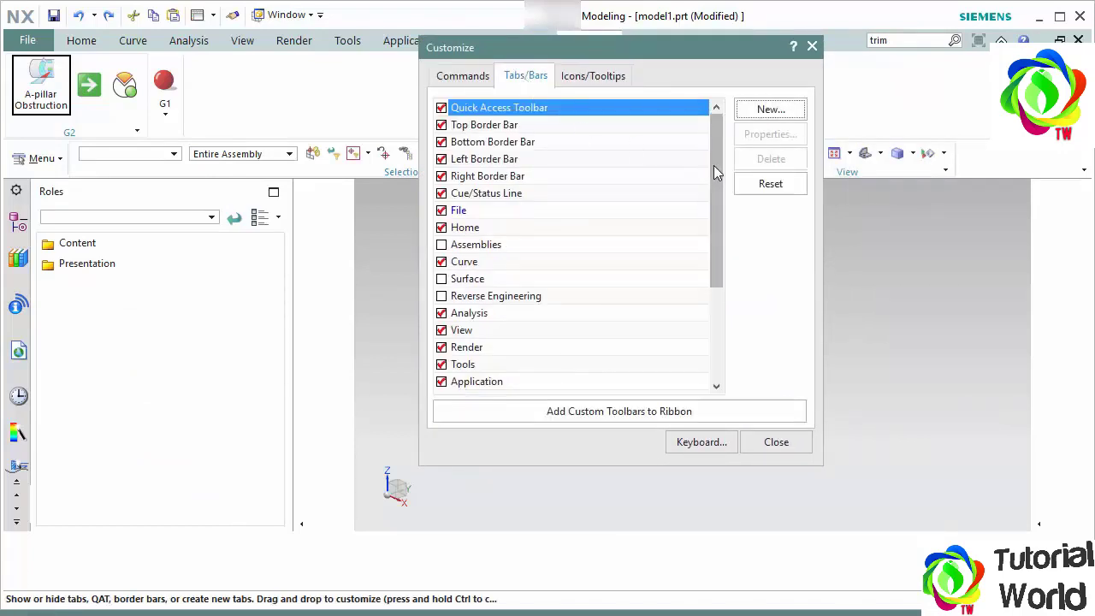
drag(714, 167, 712, 259)
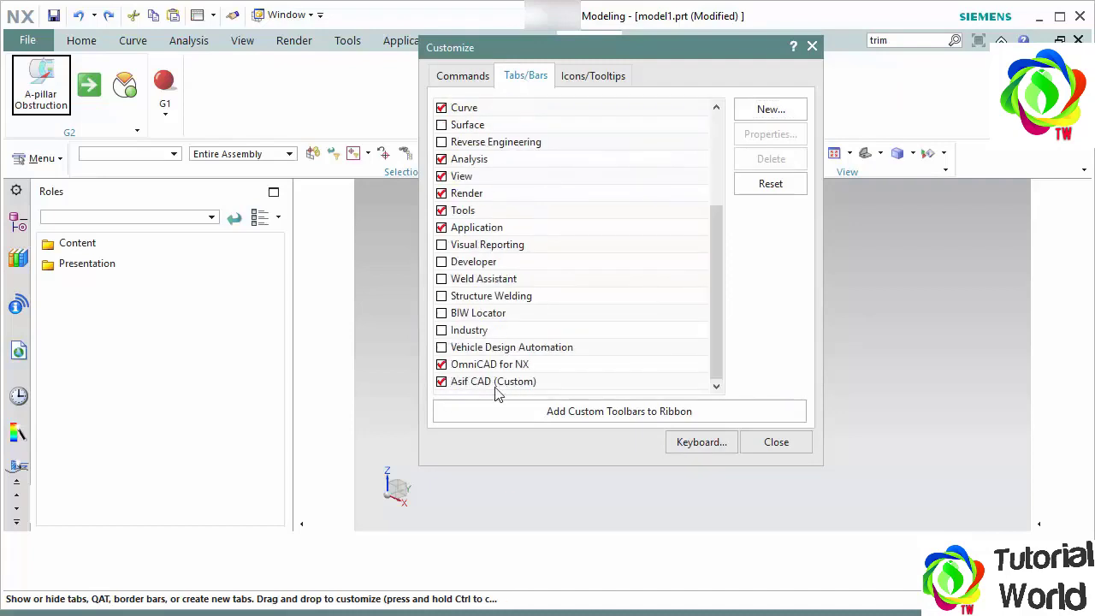
click(442, 381)
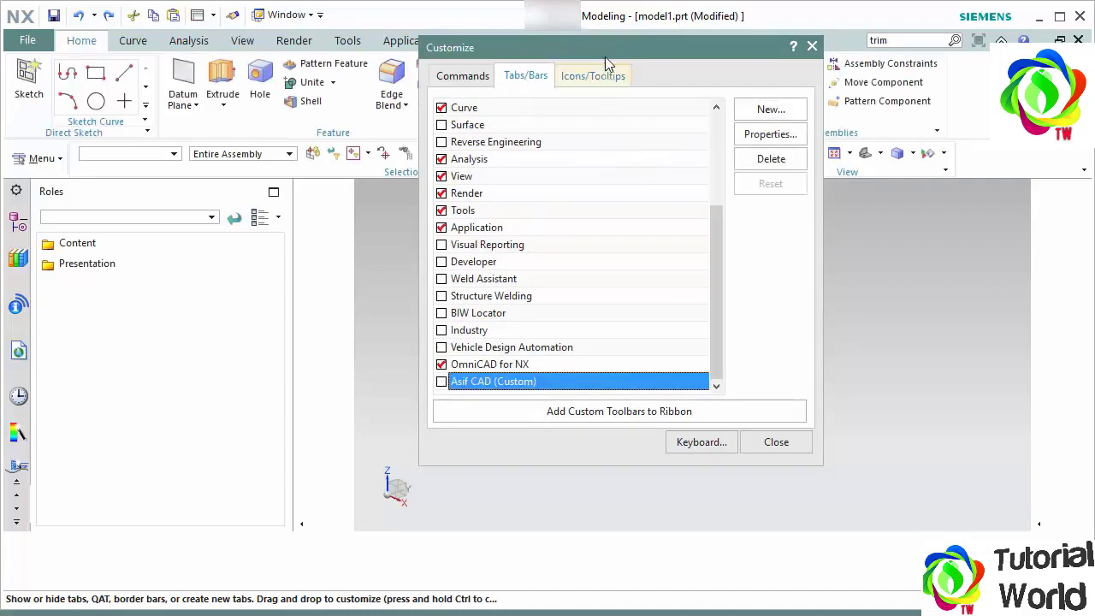
drag(605, 57, 657, 100)
click(412, 403)
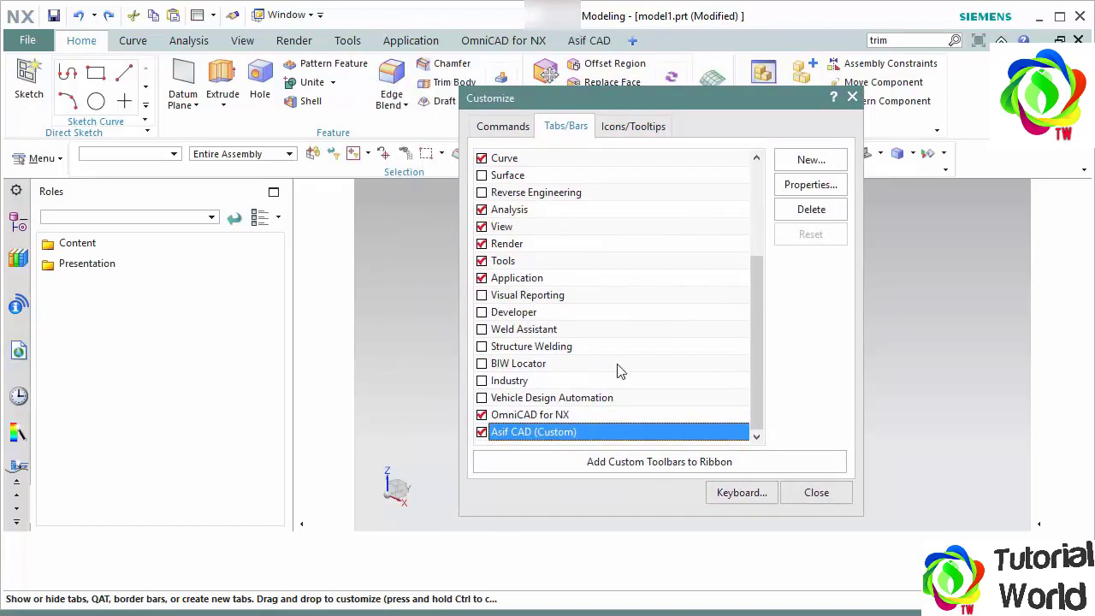
Start deleting the Asif CAD custom tab and decline the deletion
click(802, 211)
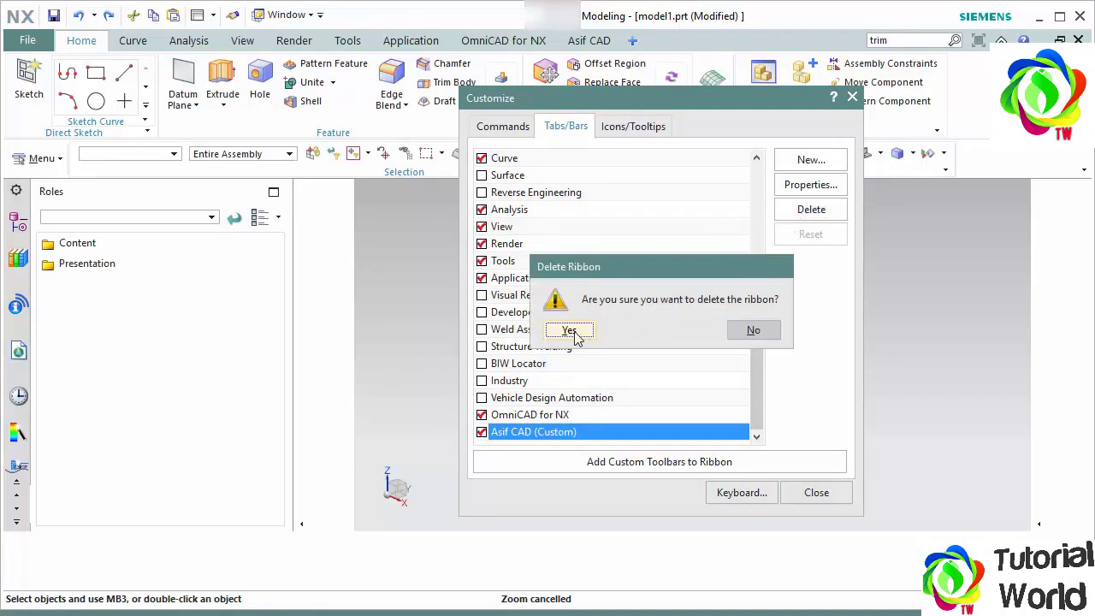
click(752, 330)
Finish customizing the ribbon and display the Asif CAD tab
click(815, 492)
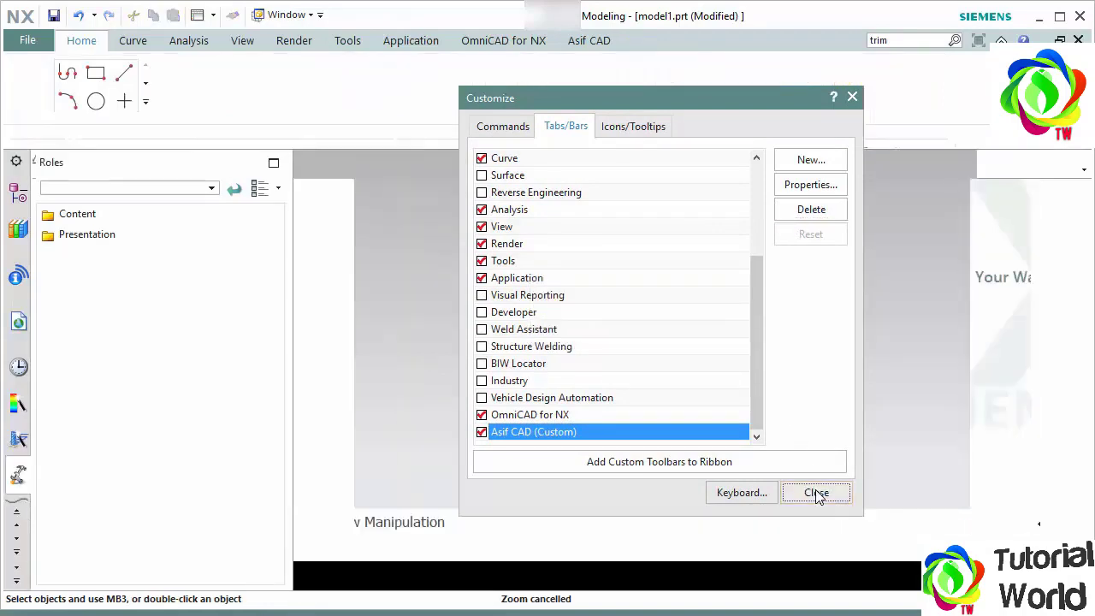
click(590, 43)
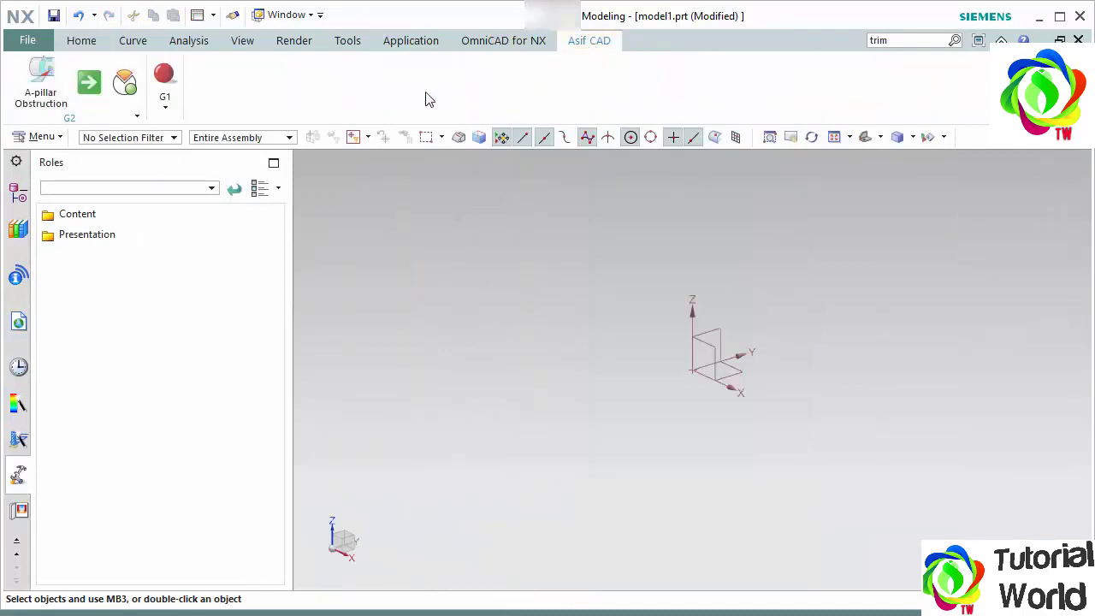